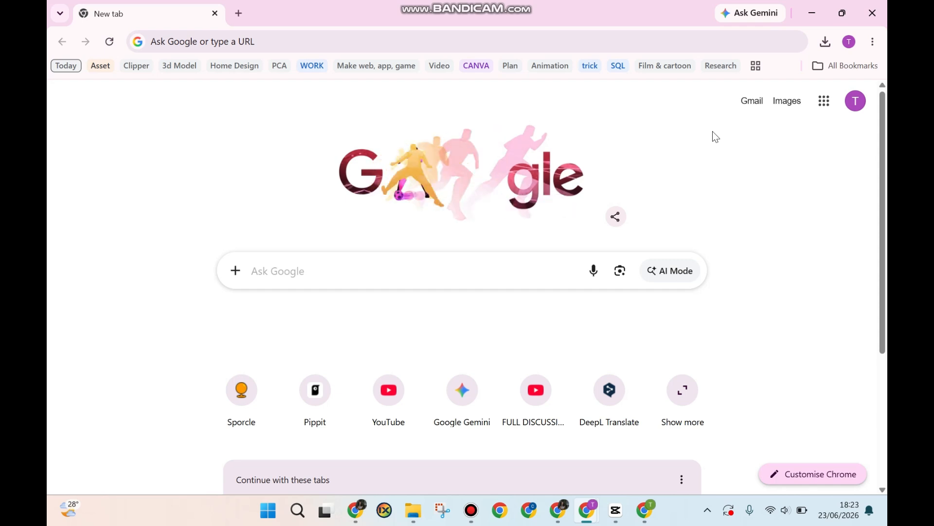
Step: Open the NotebookLM website at notebooklm.google.com
{"action": "left_click", "coordinate": [279, 42]}
{"action": "type", "text": "notebooklm"}
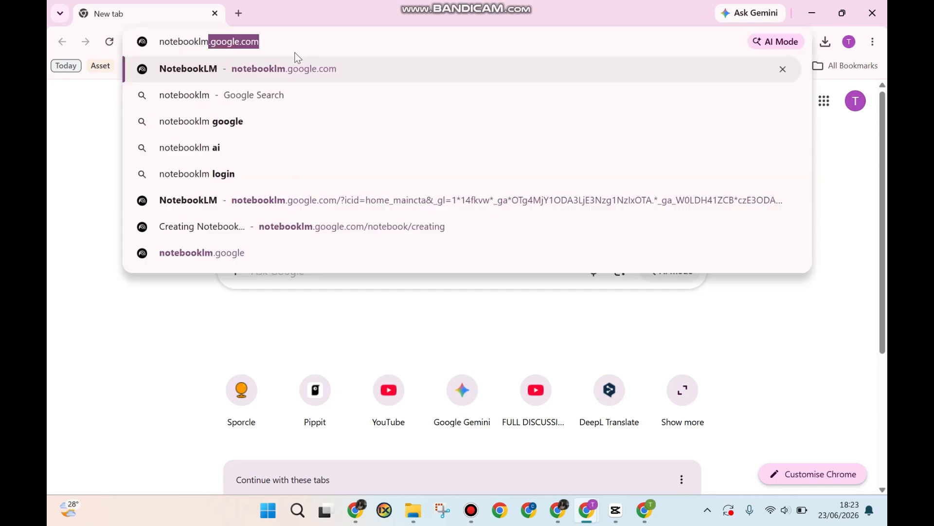
{"action": "left_click", "coordinate": [305, 72]}
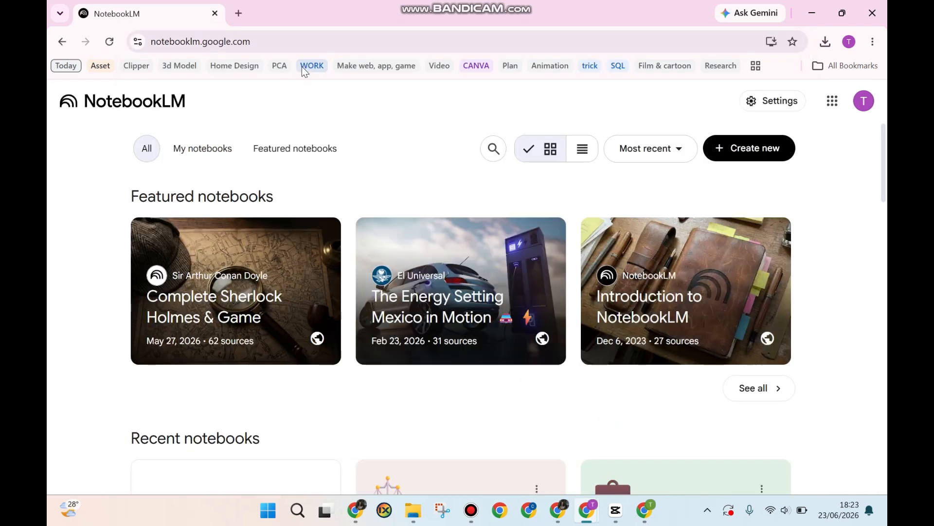
Step: Create a new notebook and enter "Is it possible to fat loss until 20kg in a year?" as a copied-text source
{"action": "left_click", "coordinate": [743, 154]}
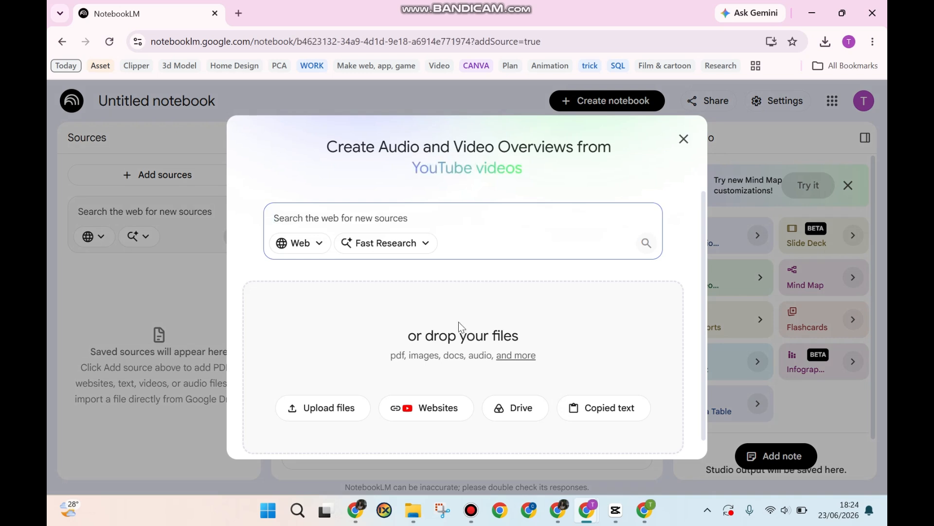
{"action": "left_click", "coordinate": [591, 413]}
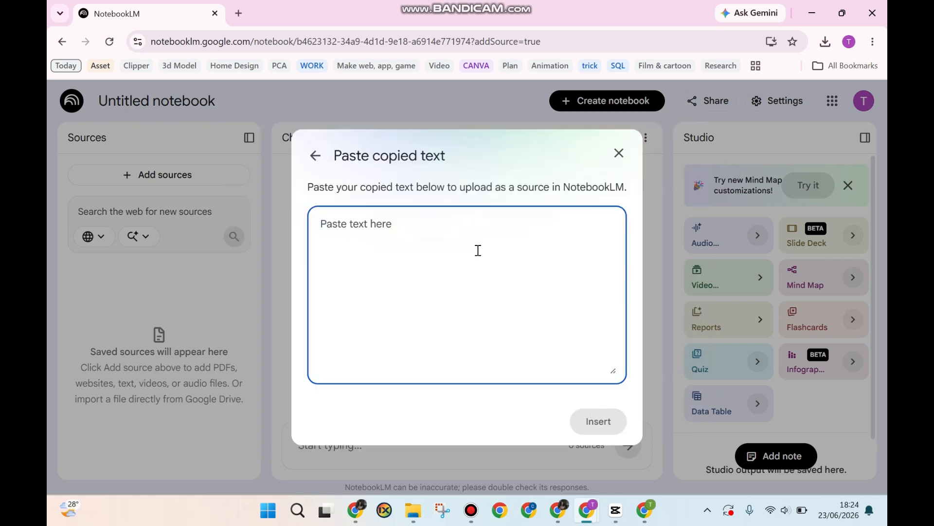
{"action": "type", "text": "Is it possible to fat loss until 20kg in a year?"}
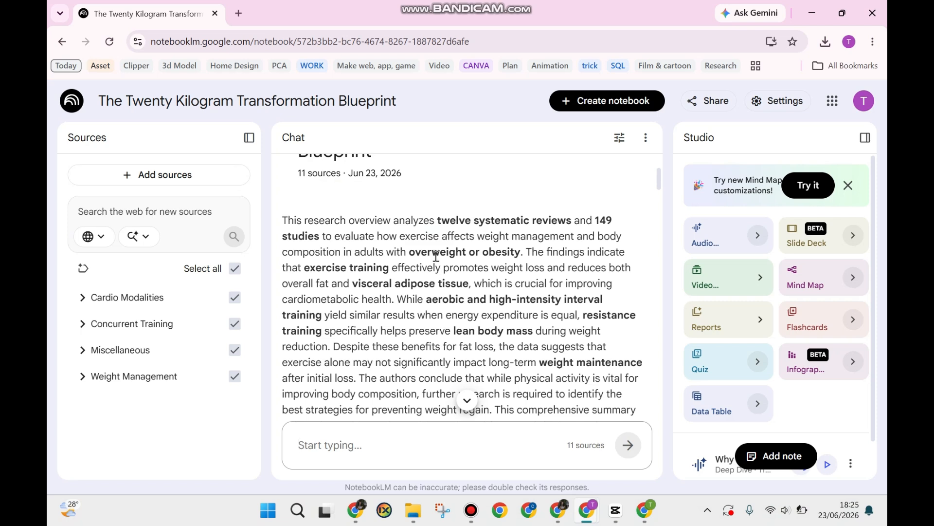
Step: Read the notebook's research overview, suggested questions and the Learning Guide introduction in the chat
{"action": "scroll", "coordinate": [438, 260], "scroll_direction": "up", "scroll_amount": 2}
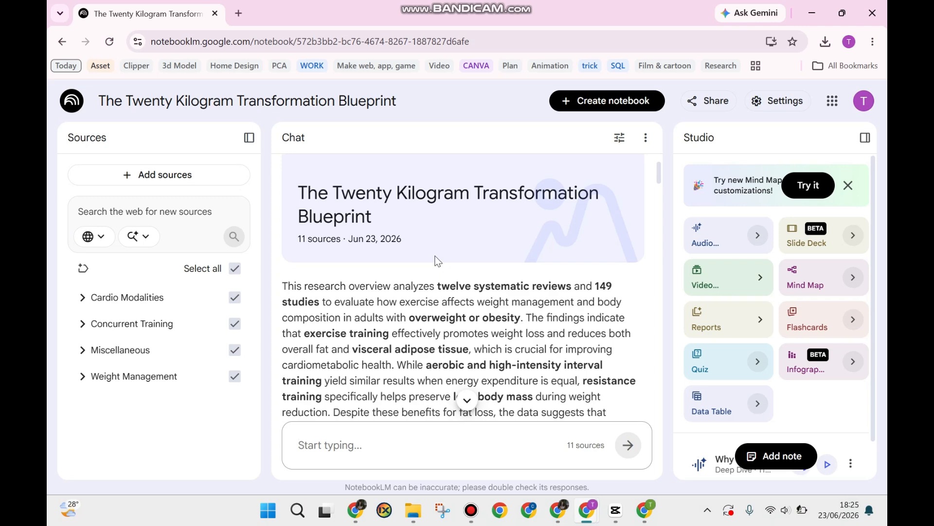
{"action": "scroll", "coordinate": [435, 257], "scroll_direction": "down", "scroll_amount": 3}
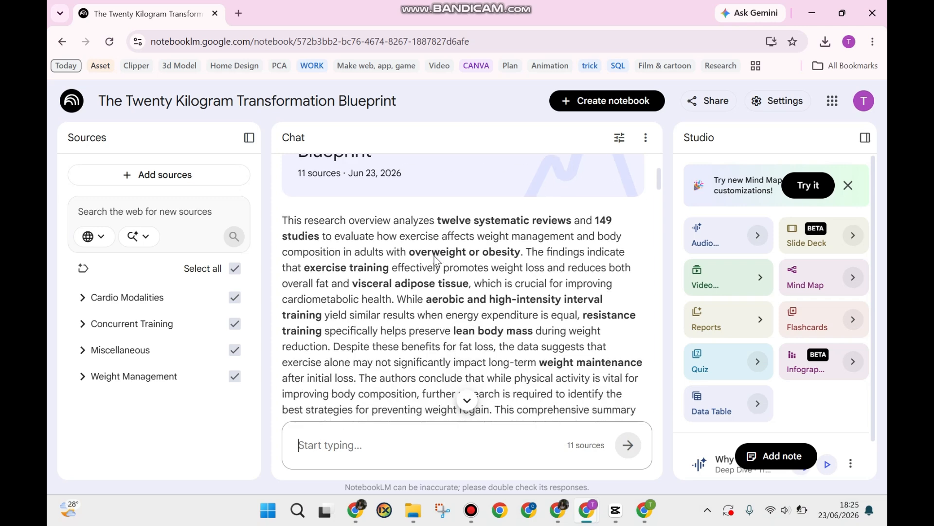
{"action": "scroll", "coordinate": [517, 347], "scroll_direction": "up", "scroll_amount": 4}
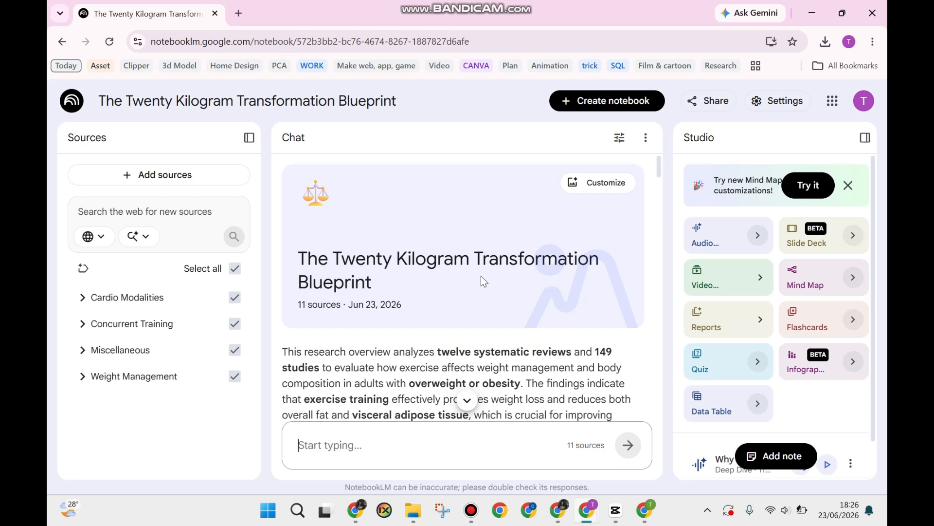
{"action": "scroll", "coordinate": [470, 280], "scroll_direction": "down", "scroll_amount": 8}
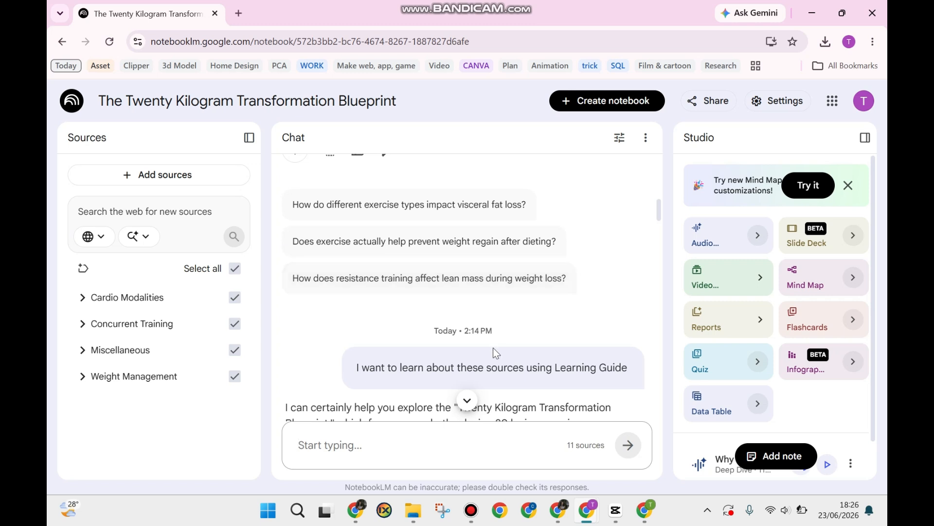
{"action": "scroll", "coordinate": [492, 347], "scroll_direction": "up", "scroll_amount": 2}
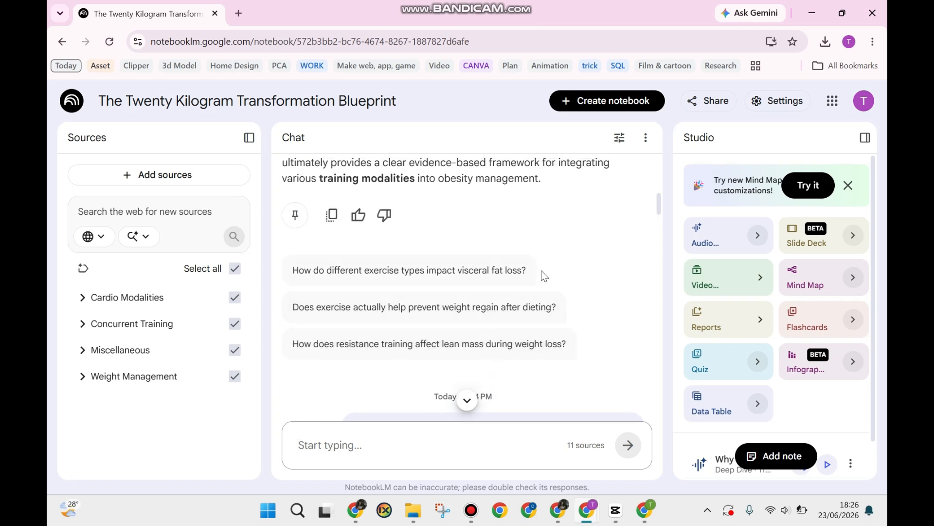
{"action": "scroll", "coordinate": [543, 276], "scroll_direction": "down", "scroll_amount": 3}
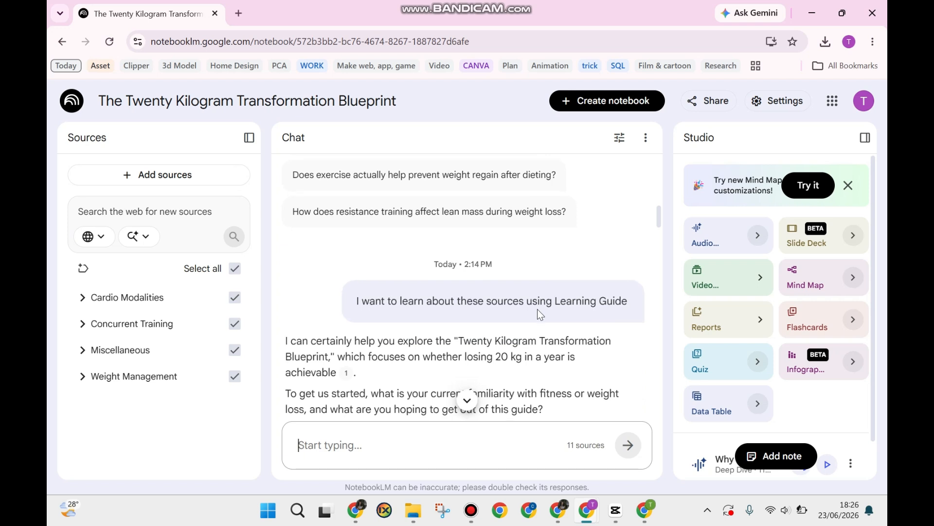
{"action": "scroll", "coordinate": [537, 308], "scroll_direction": "down", "scroll_amount": 3}
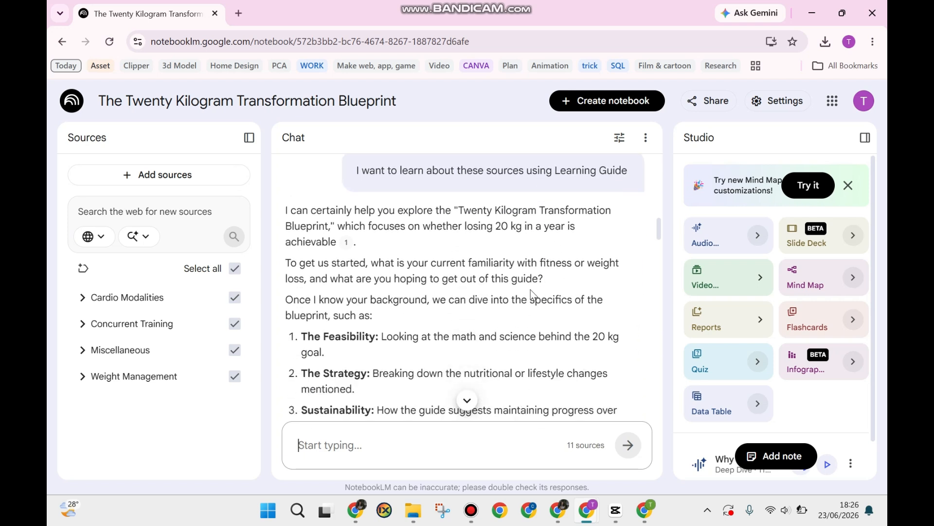
{"action": "scroll", "coordinate": [532, 293], "scroll_direction": "down", "scroll_amount": 2}
{"action": "scroll", "coordinate": [370, 259], "scroll_direction": "up", "scroll_amount": 2}
{"action": "scroll", "coordinate": [367, 250], "scroll_direction": "down", "scroll_amount": 4}
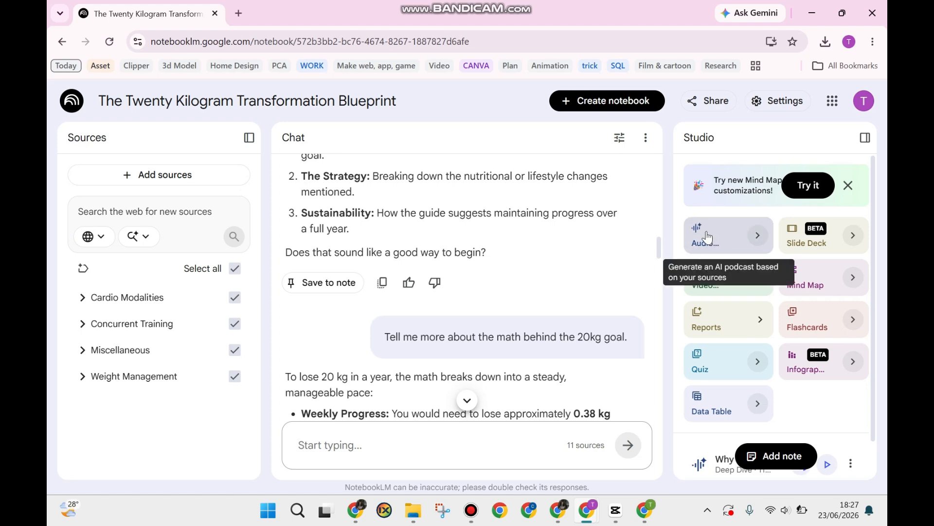
Step: Examine the chat answers on the math behind the 20 kg goal, the three workouts and nutrition
{"action": "scroll", "coordinate": [448, 278], "scroll_direction": "down", "scroll_amount": 5}
{"action": "scroll", "coordinate": [426, 280], "scroll_direction": "up", "scroll_amount": 1}
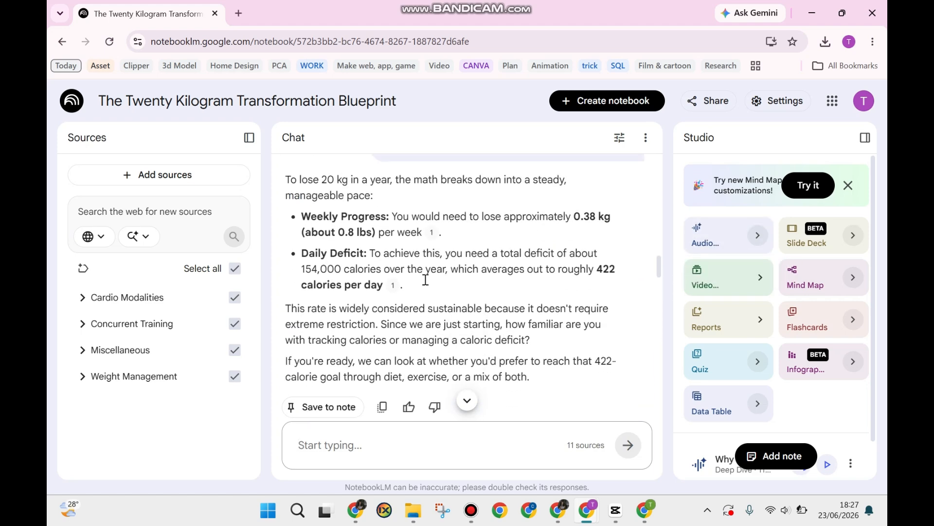
{"action": "scroll", "coordinate": [425, 280], "scroll_direction": "up", "scroll_amount": 1}
{"action": "scroll", "coordinate": [422, 250], "scroll_direction": "up", "scroll_amount": 1}
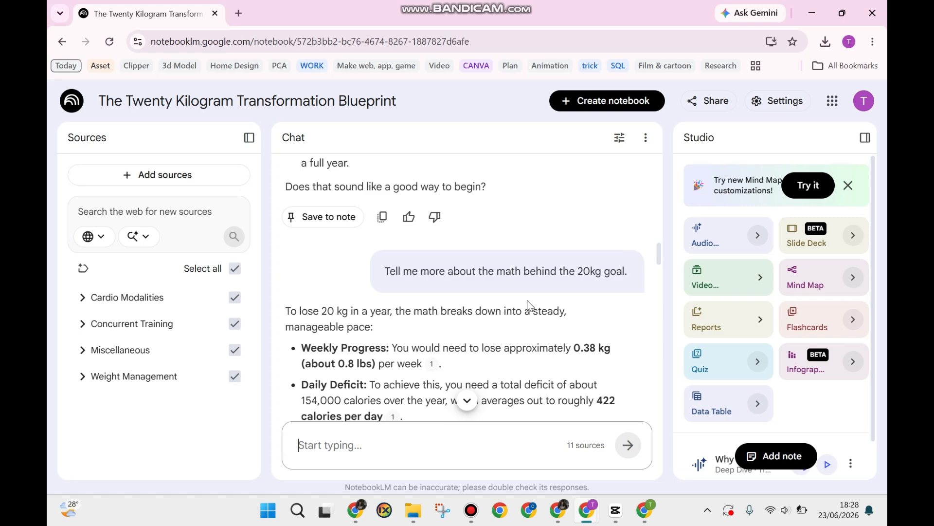
{"action": "scroll", "coordinate": [529, 306], "scroll_direction": "down", "scroll_amount": 7}
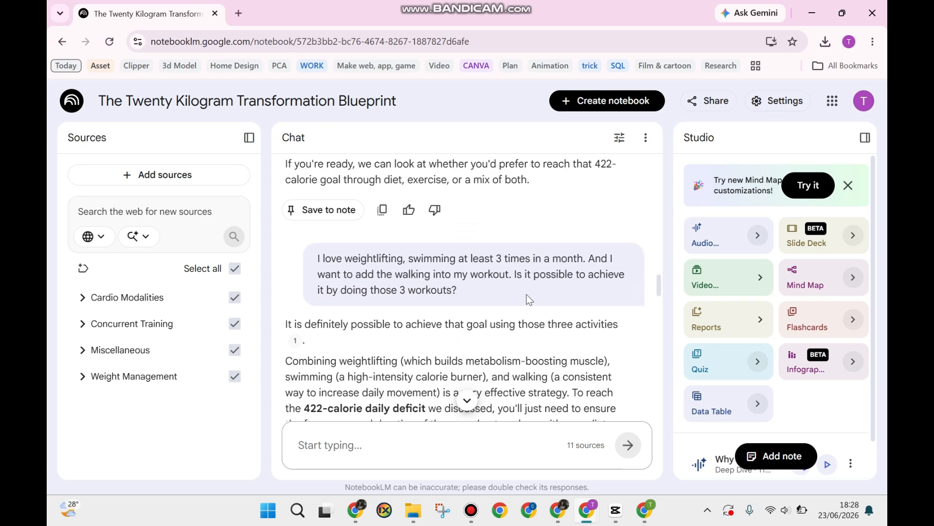
{"action": "scroll", "coordinate": [530, 298], "scroll_direction": "down", "scroll_amount": 3}
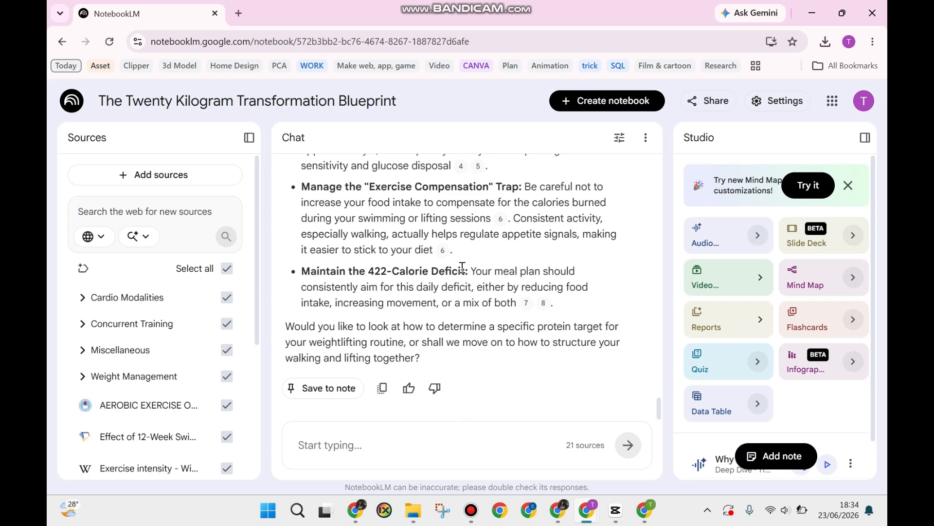
{"action": "scroll", "coordinate": [463, 266], "scroll_direction": "up", "scroll_amount": 5}
{"action": "scroll", "coordinate": [462, 266], "scroll_direction": "up", "scroll_amount": 3}
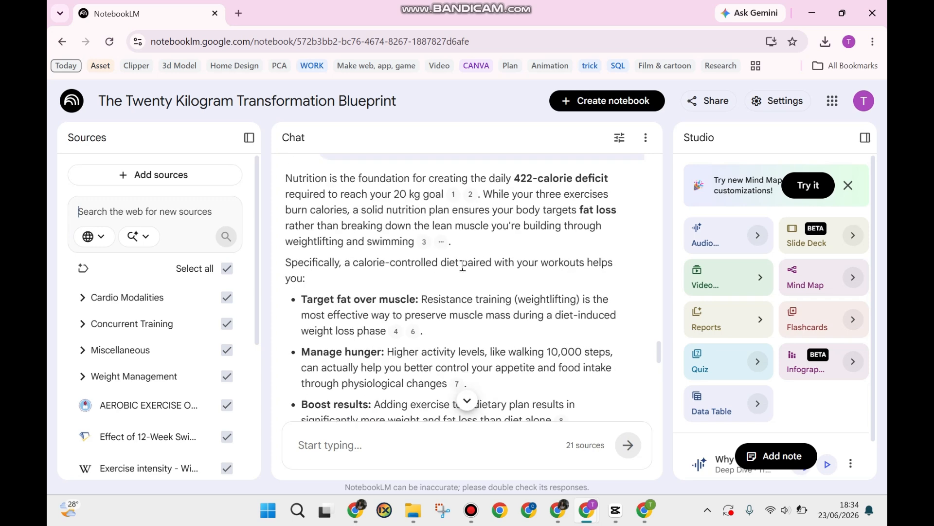
{"action": "scroll", "coordinate": [460, 265], "scroll_direction": "down", "scroll_amount": 10}
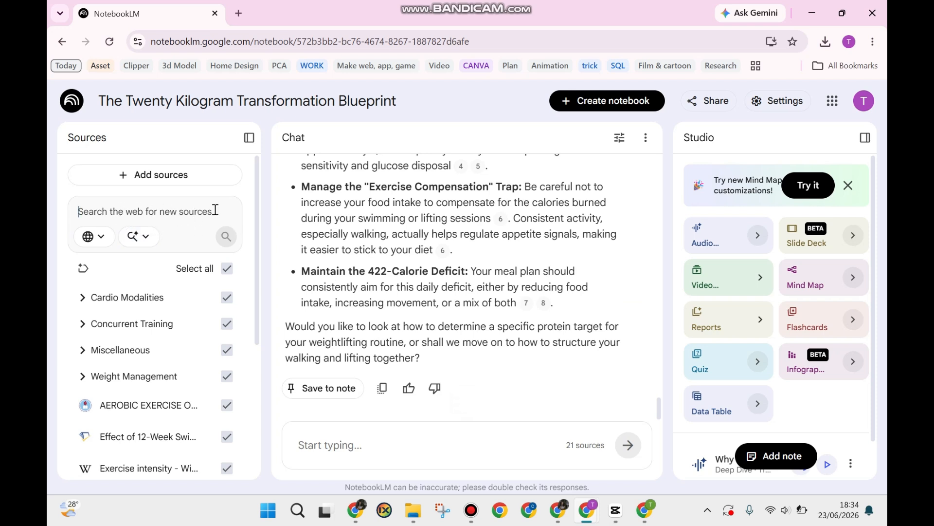
Step: Search the web for "Do the weightlifting and low impact cardio always have to be combined to get fat loss faster?" and import the found sources
{"action": "type", "text": "Do the weightlifting and low impact cardio always have to be combined to get fat loss faster?"}
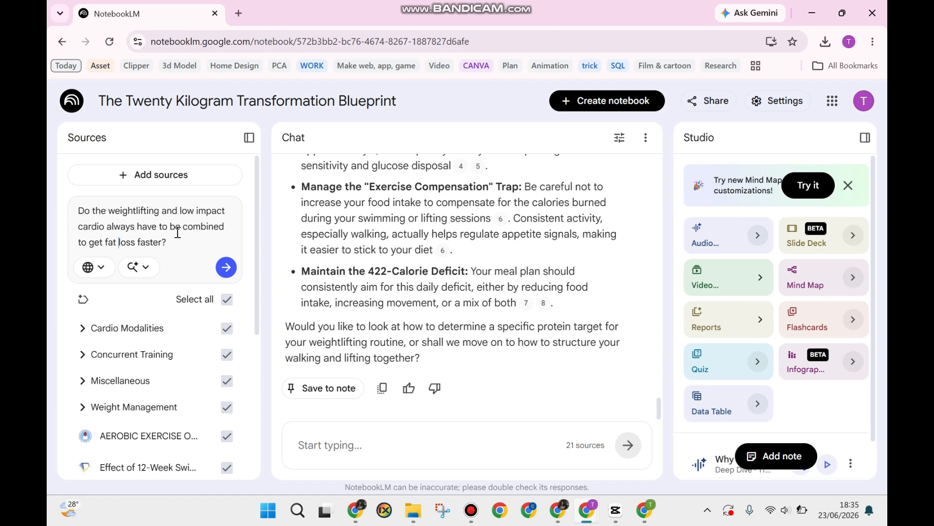
{"action": "left_click", "coordinate": [227, 267]}
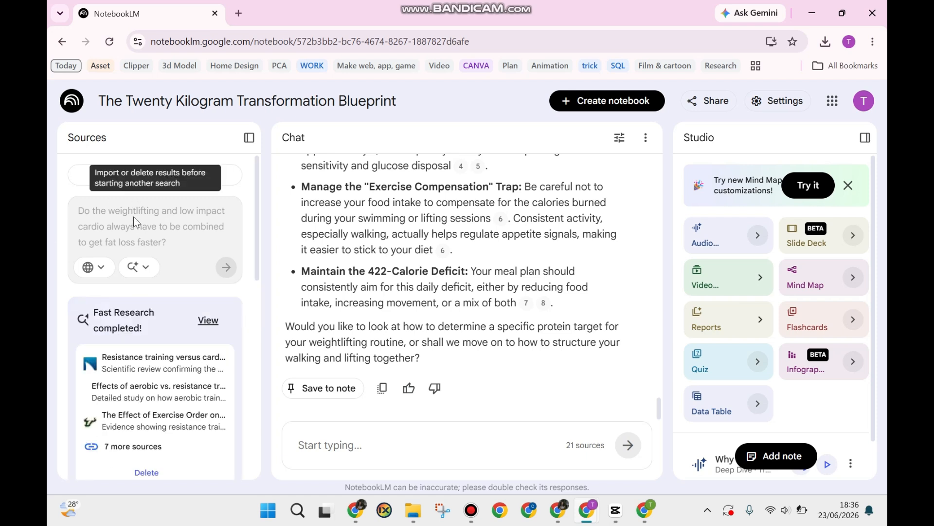
{"action": "scroll", "coordinate": [151, 253], "scroll_direction": "down", "scroll_amount": 2}
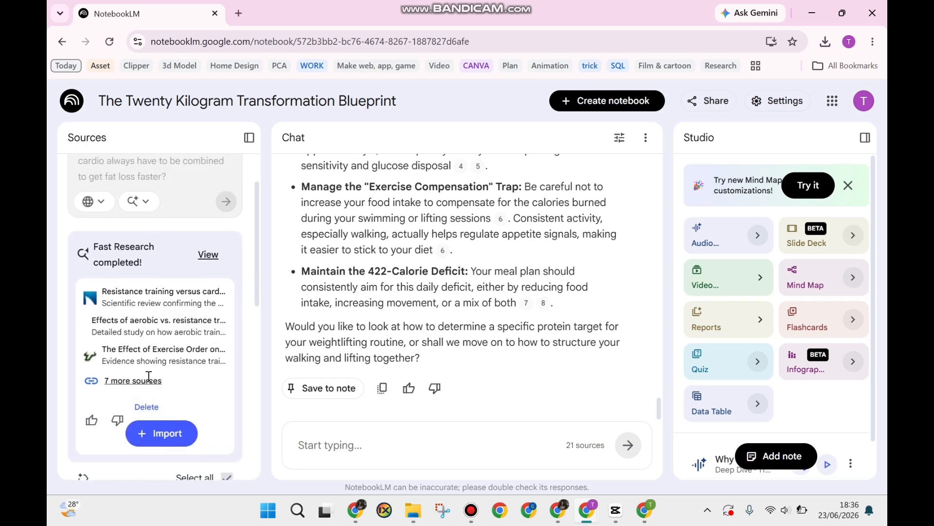
{"action": "scroll", "coordinate": [142, 350], "scroll_direction": "down", "scroll_amount": 2}
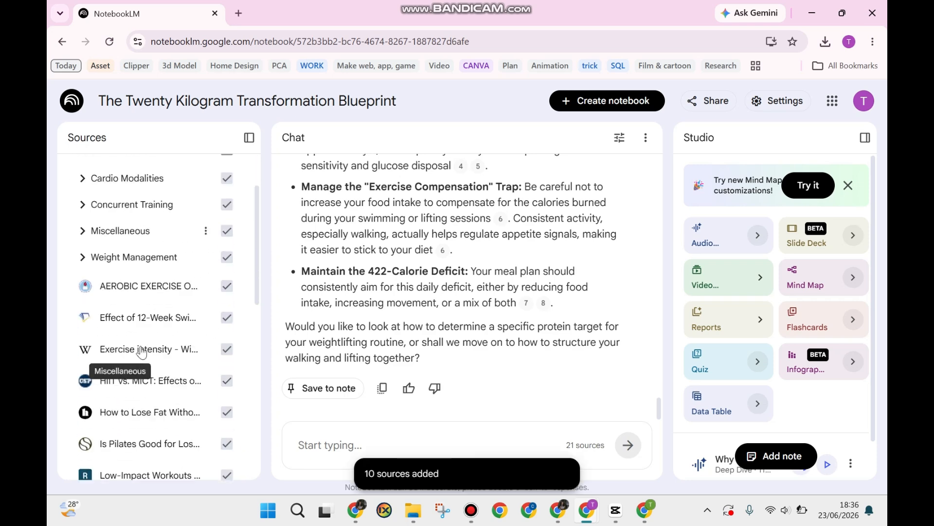
{"action": "scroll", "coordinate": [143, 350], "scroll_direction": "up", "scroll_amount": 2}
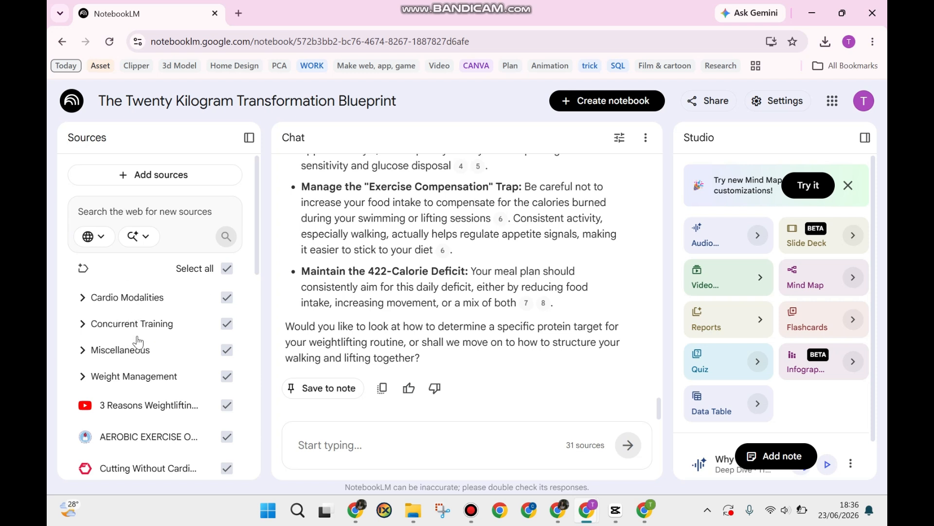
Step: Reorganize all sources in the notebook into new label groups, replacing the existing labels
{"action": "left_click", "coordinate": [84, 268]}
{"action": "left_click", "coordinate": [83, 268]}
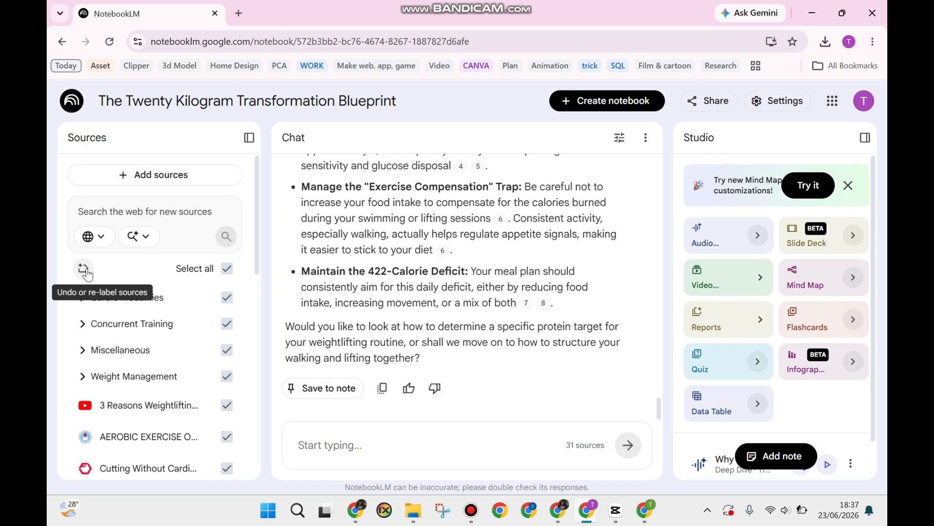
{"action": "left_click", "coordinate": [86, 273]}
{"action": "mouse_move", "coordinate": [116, 342]}
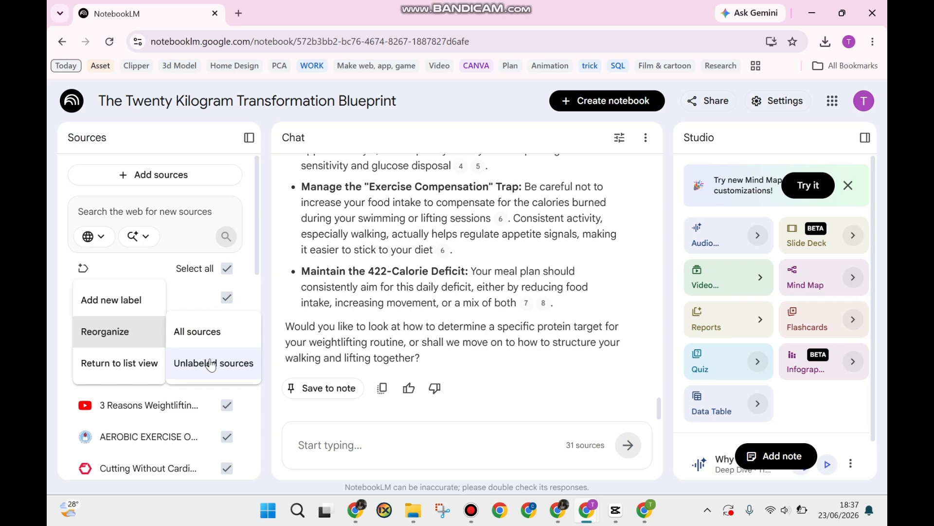
{"action": "left_click", "coordinate": [227, 339]}
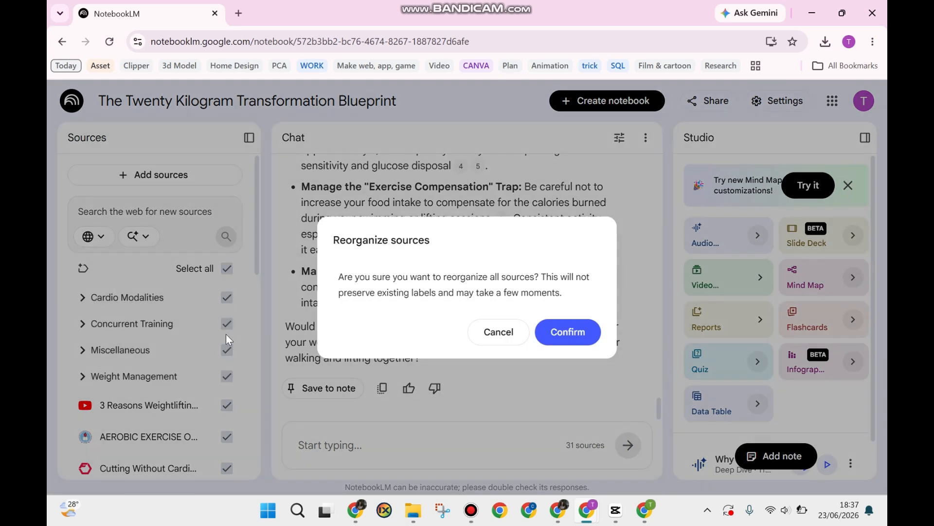
{"action": "left_click", "coordinate": [573, 340]}
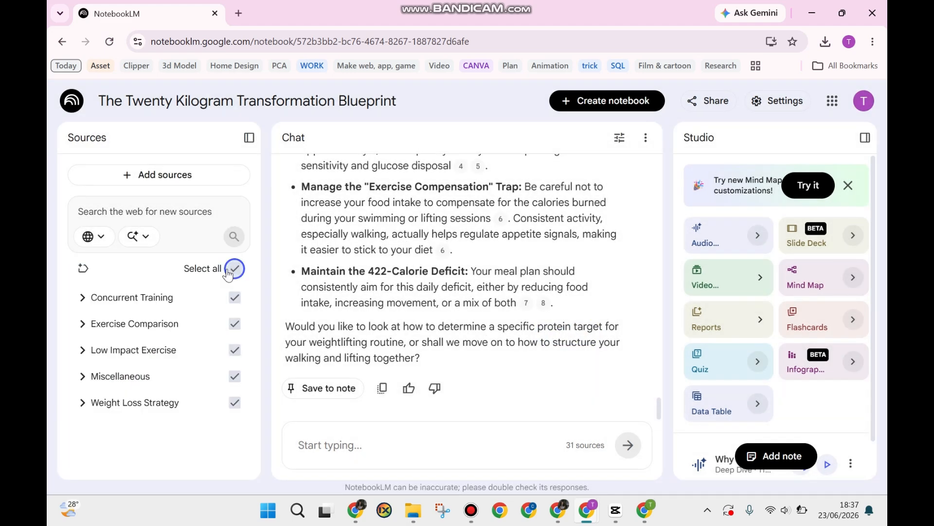
Step: Try excluding source groups such as Concurrent Training and Exercise Comparison from the selection, and reselect all sources
{"action": "left_click", "coordinate": [236, 270]}
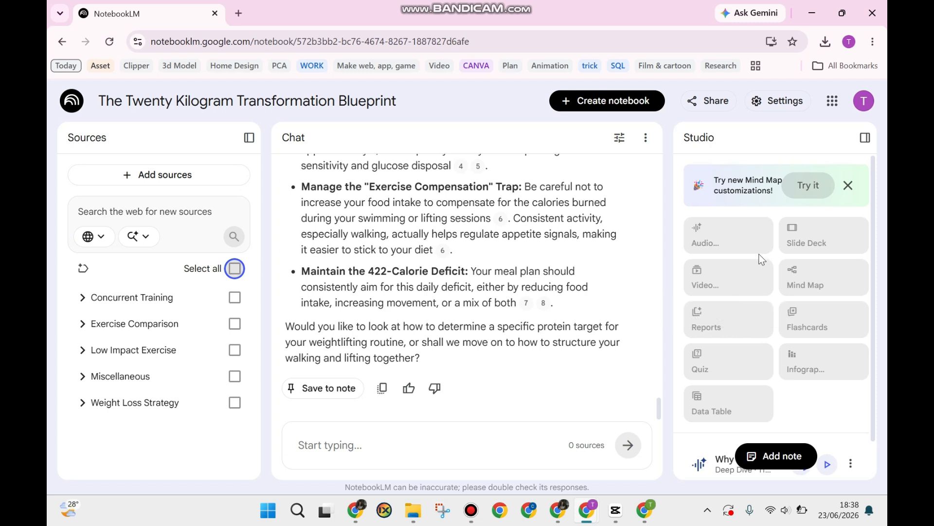
{"action": "left_click", "coordinate": [235, 269]}
{"action": "left_click", "coordinate": [236, 296]}
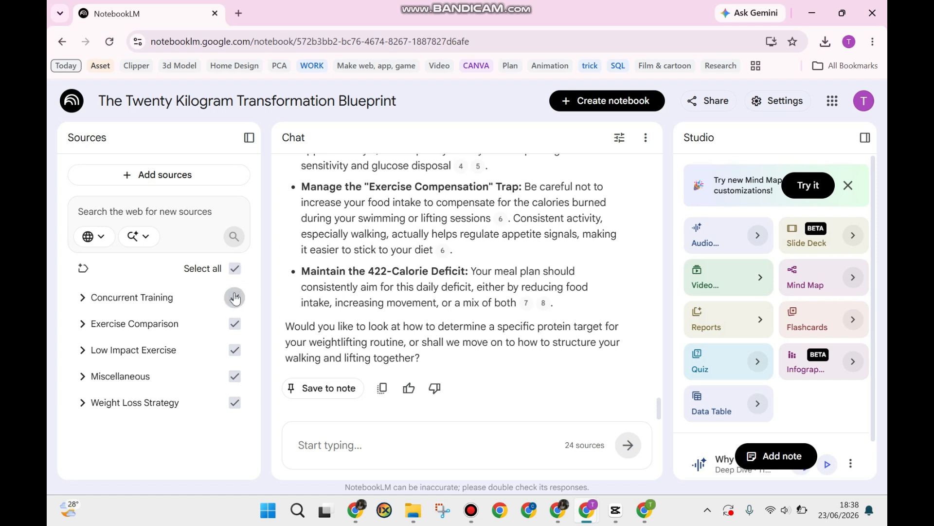
{"action": "left_click", "coordinate": [234, 323]}
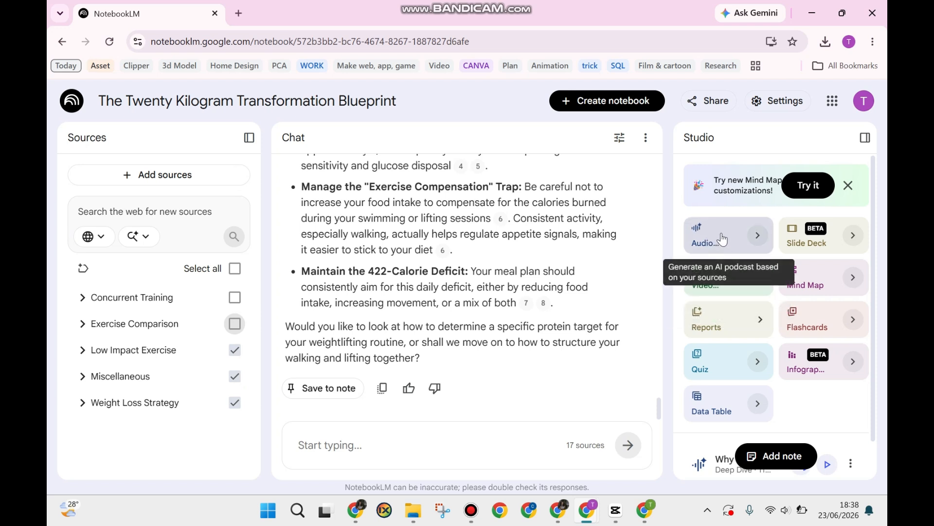
{"action": "left_click", "coordinate": [234, 268]}
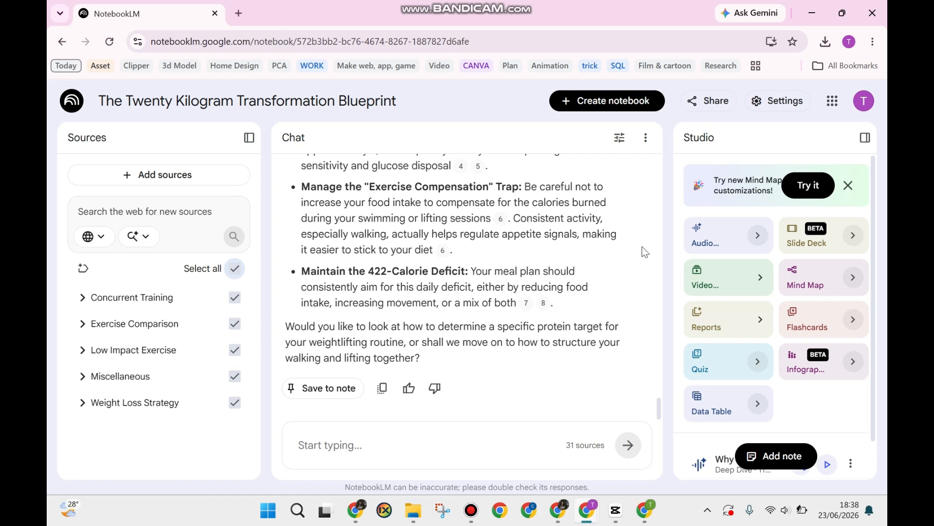
Step: Generate a Deep Dive Audio Overview using the suggested focus "Provide actionable exercise recommendations for someone new to managing their BMI."
{"action": "left_click", "coordinate": [757, 236]}
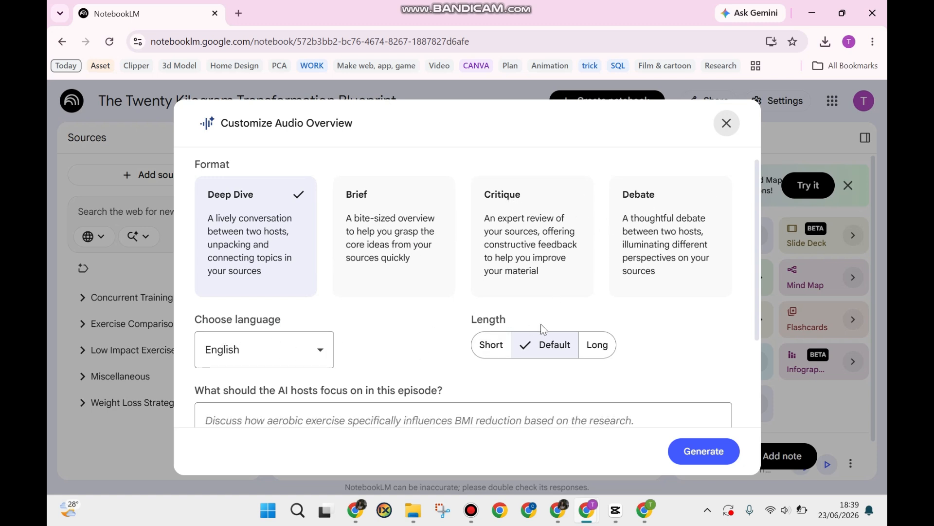
{"action": "scroll", "coordinate": [589, 344], "scroll_direction": "down", "scroll_amount": 1}
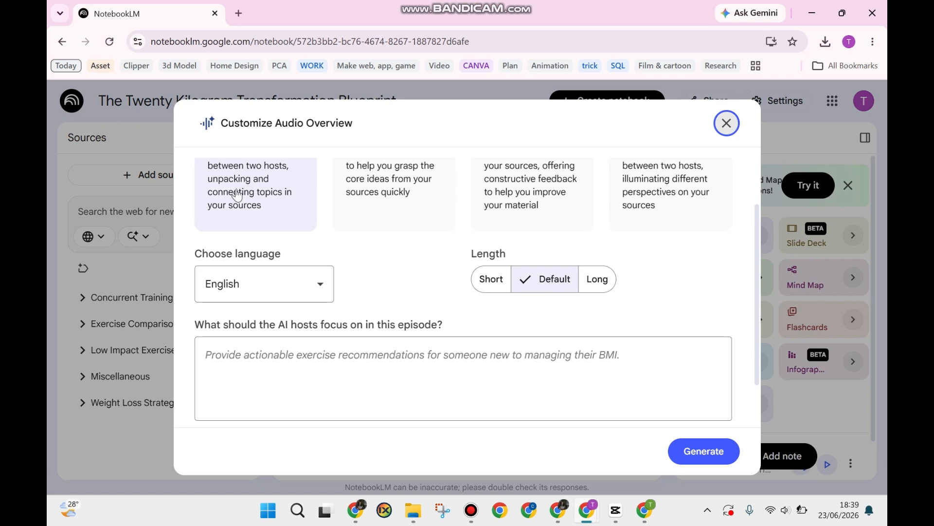
{"action": "scroll", "coordinate": [237, 198], "scroll_direction": "up", "scroll_amount": 1}
{"action": "scroll", "coordinate": [285, 265], "scroll_direction": "down", "scroll_amount": 2}
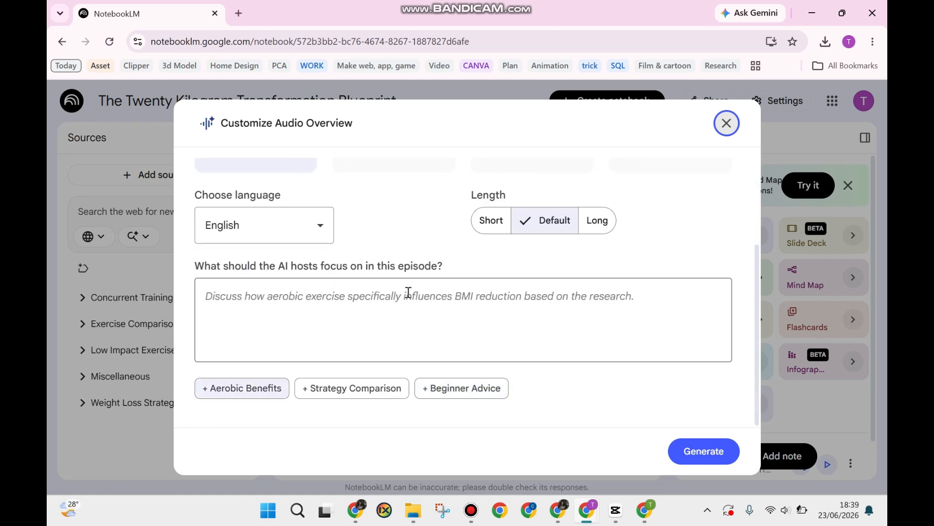
{"action": "left_click", "coordinate": [623, 313]}
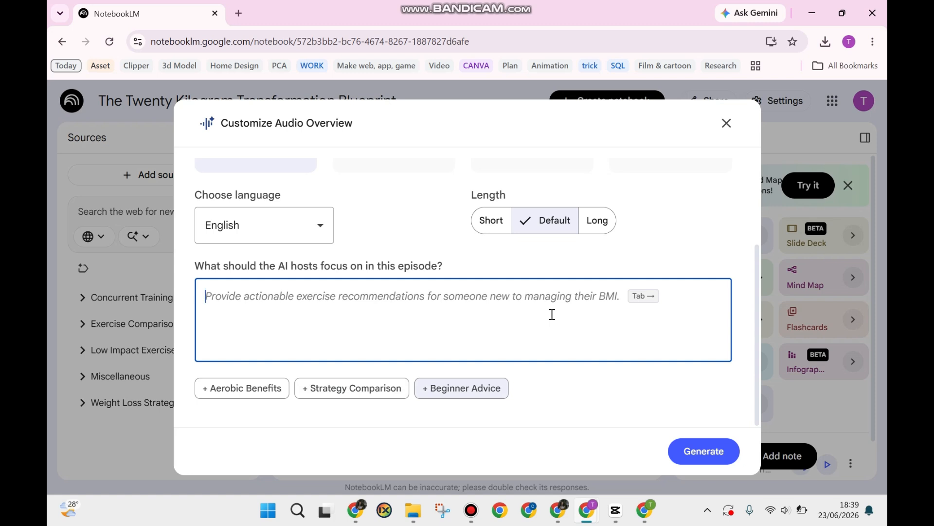
{"action": "key", "text": "Tab"}
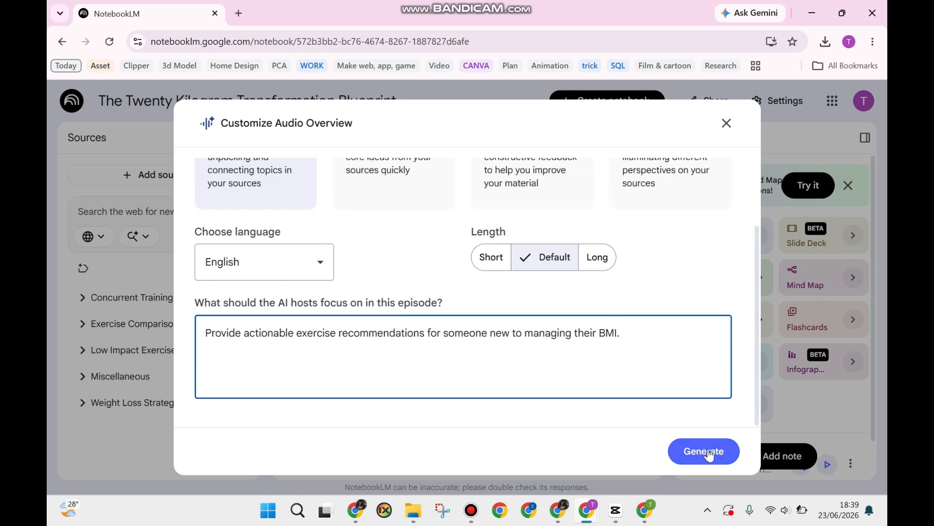
{"action": "left_click", "coordinate": [706, 452]}
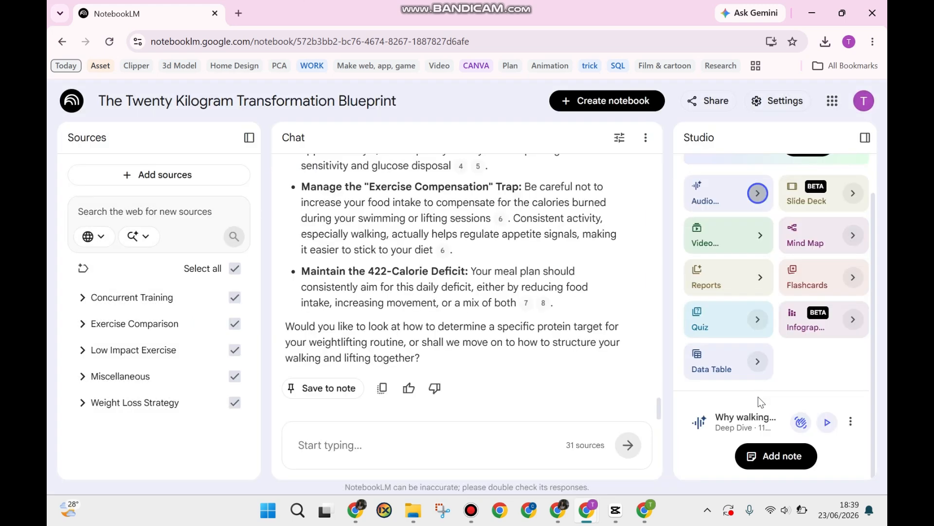
Step: Play the existing "Why walking..." Audio Overview with the system volume raised, skip ahead to about 02:50 and pause it
{"action": "left_click", "coordinate": [829, 423]}
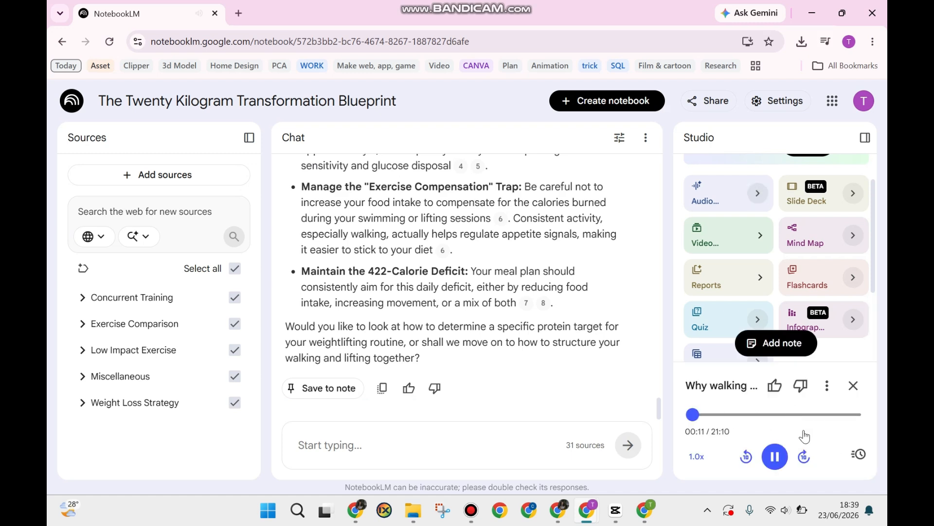
{"action": "left_click", "coordinate": [785, 510]}
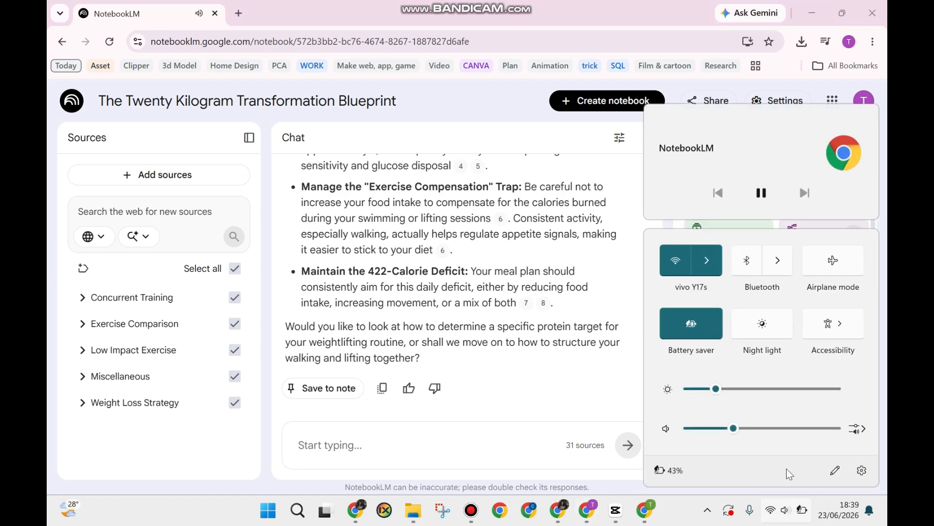
{"action": "left_click_drag", "start_coordinate": [743, 424], "coordinate": [755, 426]}
{"action": "left_click", "coordinate": [604, 410]}
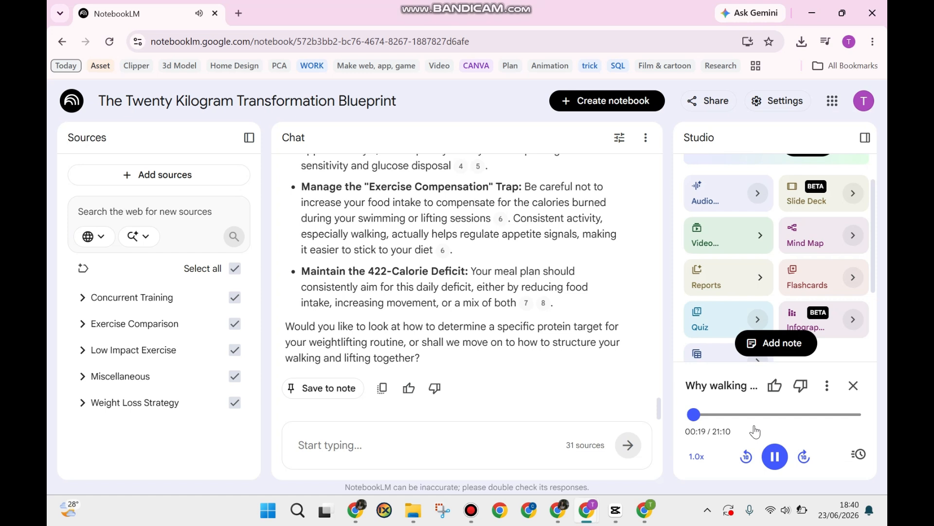
{"action": "left_click", "coordinate": [714, 415]}
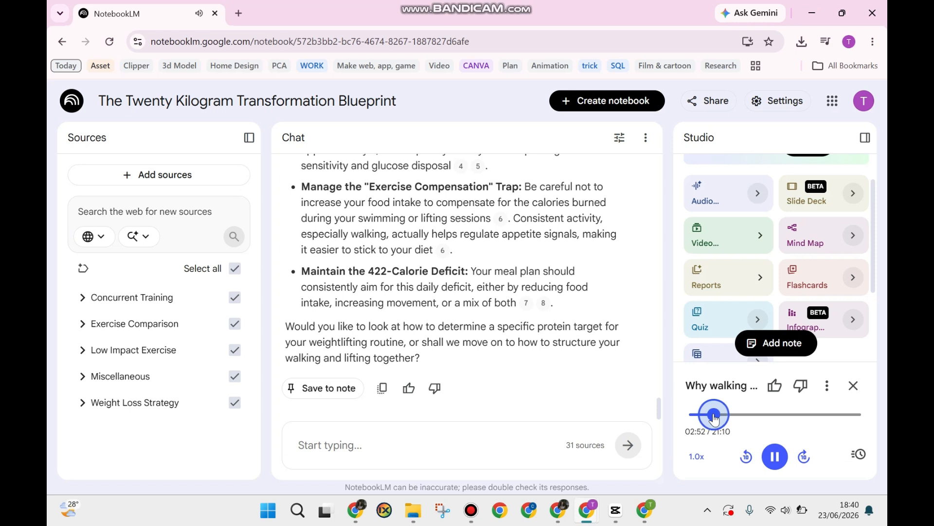
{"action": "left_click", "coordinate": [768, 455]}
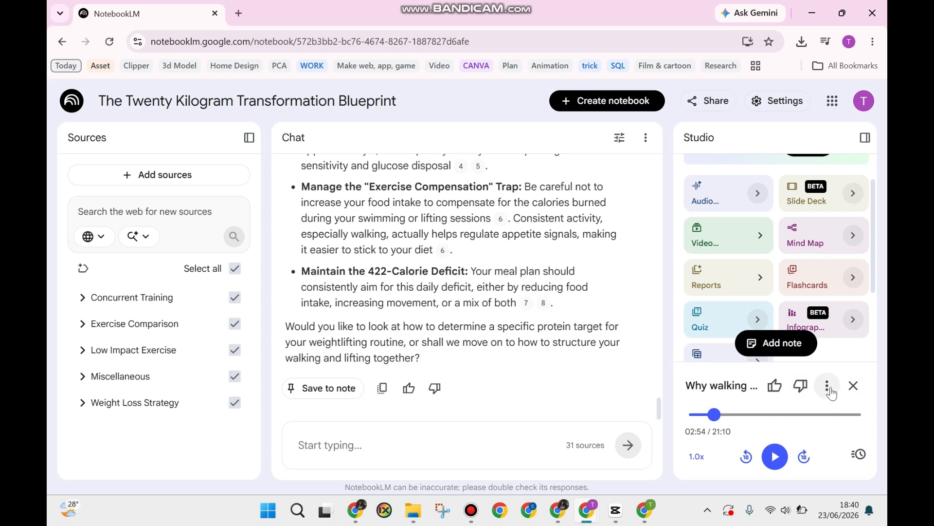
Step: Download the "Why walking..." Audio Overview and return to the notebook
{"action": "left_click", "coordinate": [828, 387]}
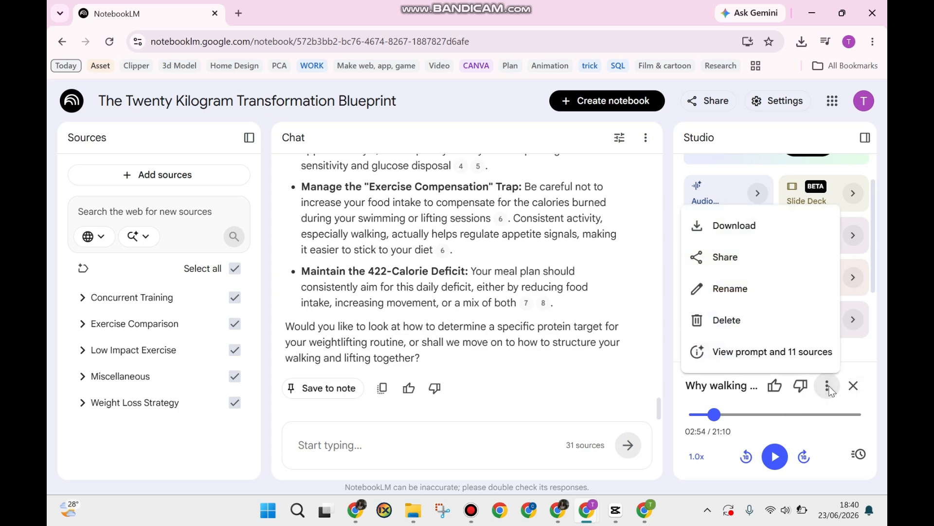
{"action": "left_click", "coordinate": [759, 225]}
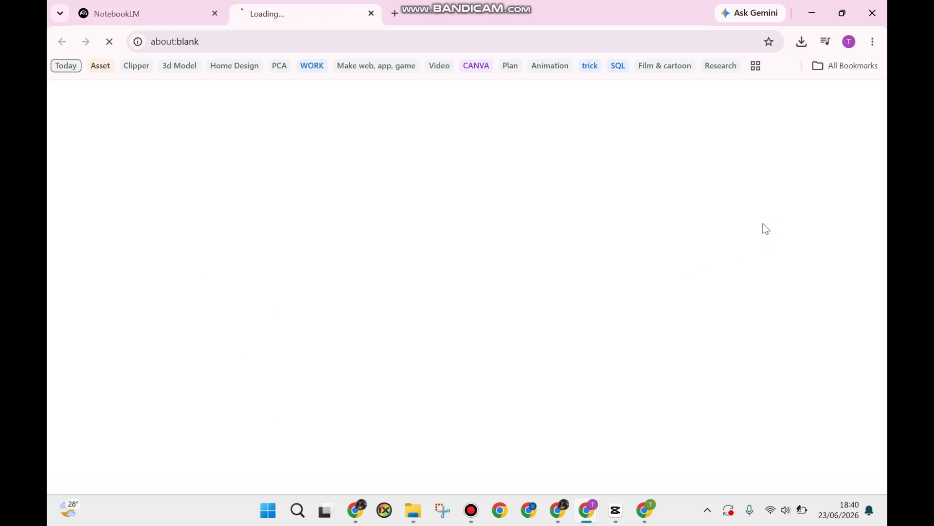
{"action": "left_click", "coordinate": [165, 19]}
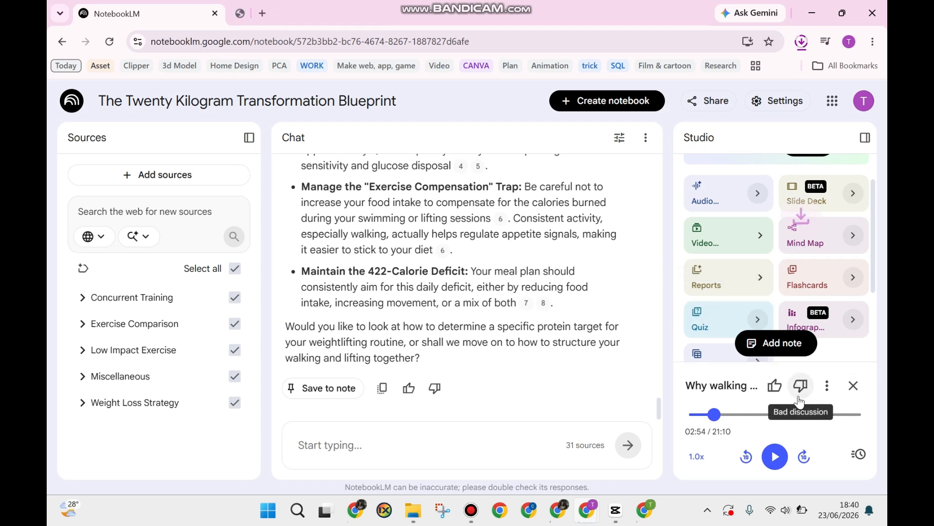